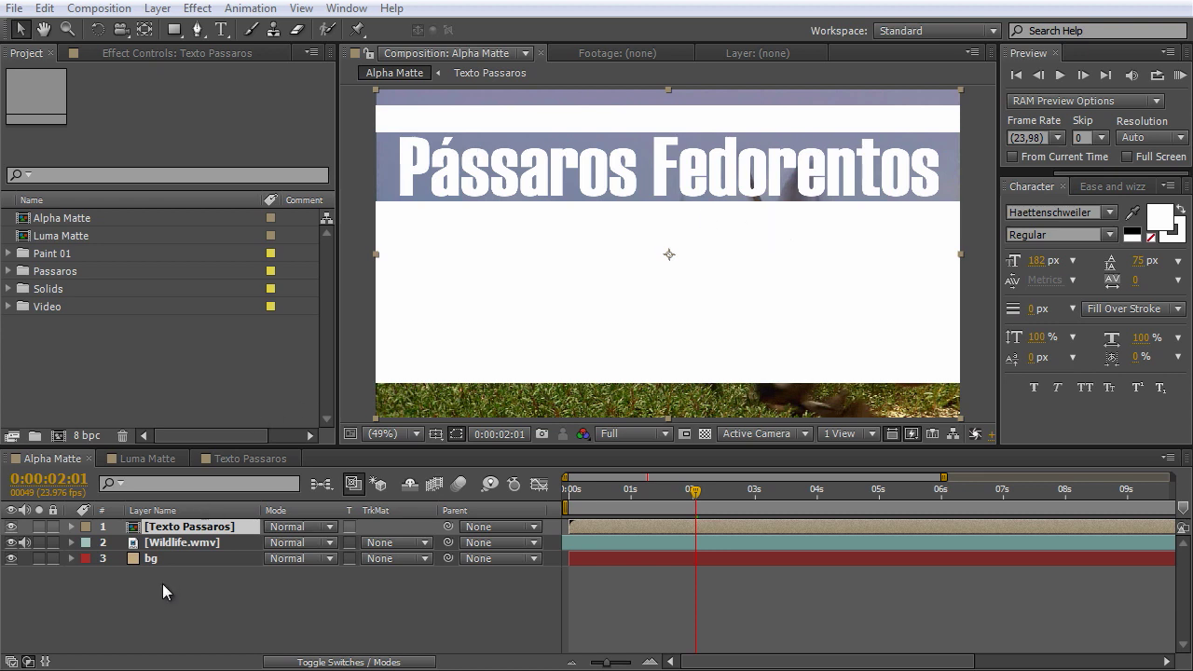
# Focus the Alpha Matte timeline holding the Texto Passaros, Wildlife.wmv and bg layers.
pyautogui.click(163, 530)
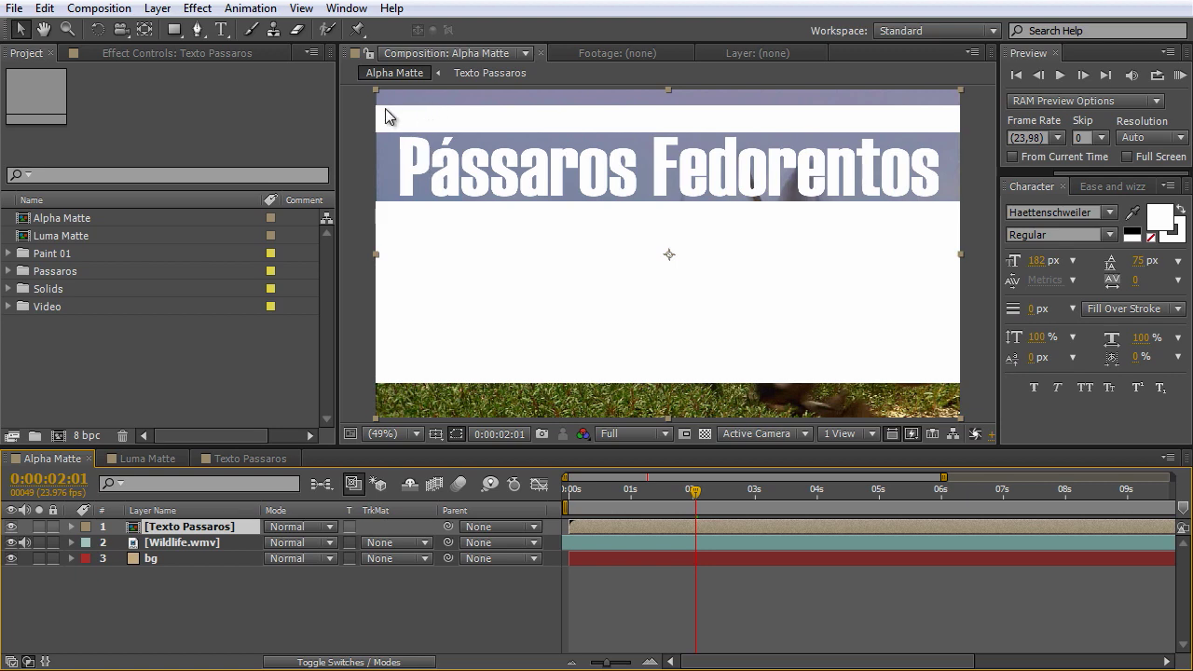
pyautogui.moveTo(485, 245); pyautogui.dragTo(526, 272)
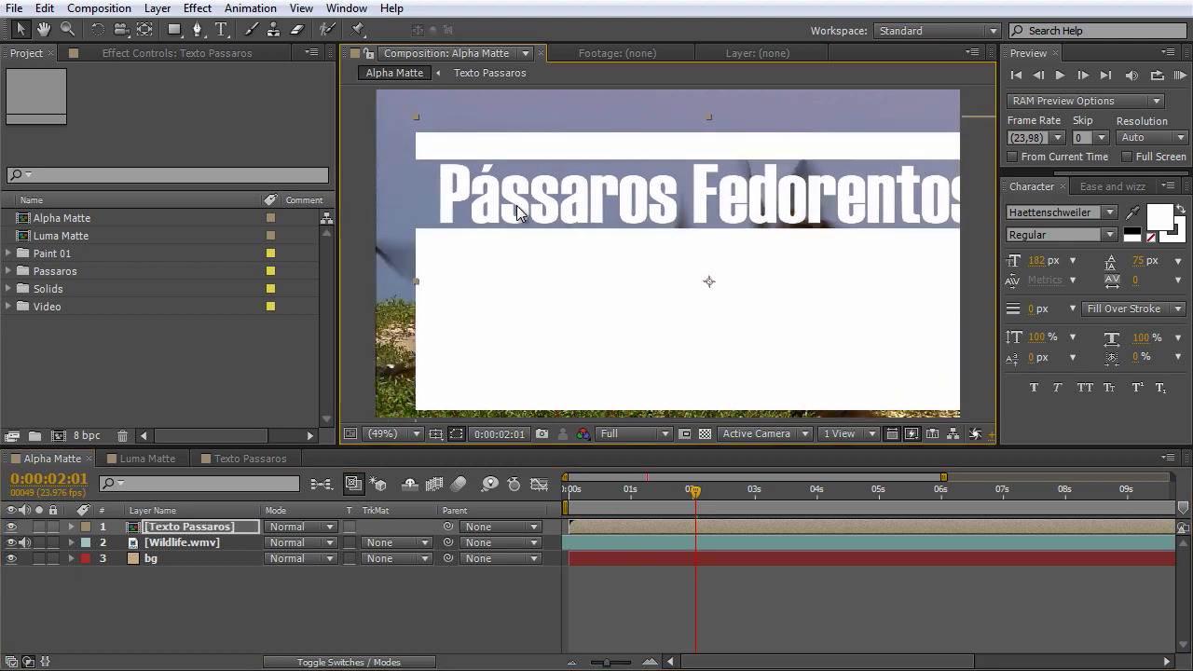
pyautogui.hotkey('ctrl', 'z')
pyautogui.click(168, 544)
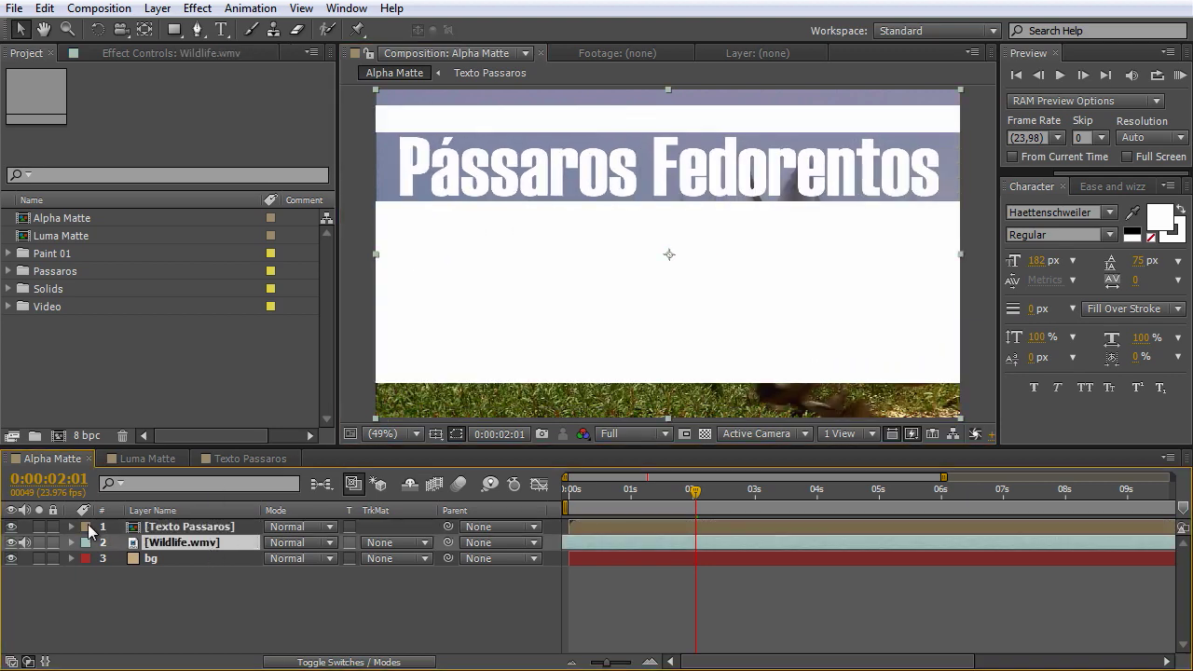
pyautogui.click(11, 527)
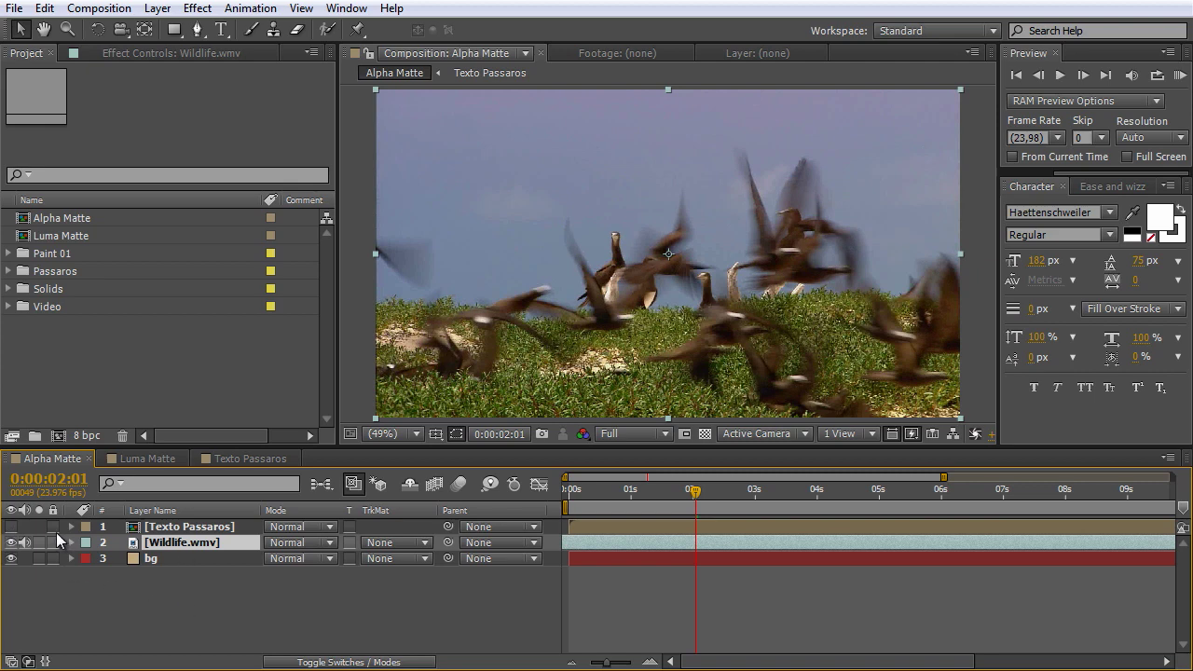
pyautogui.click(12, 527)
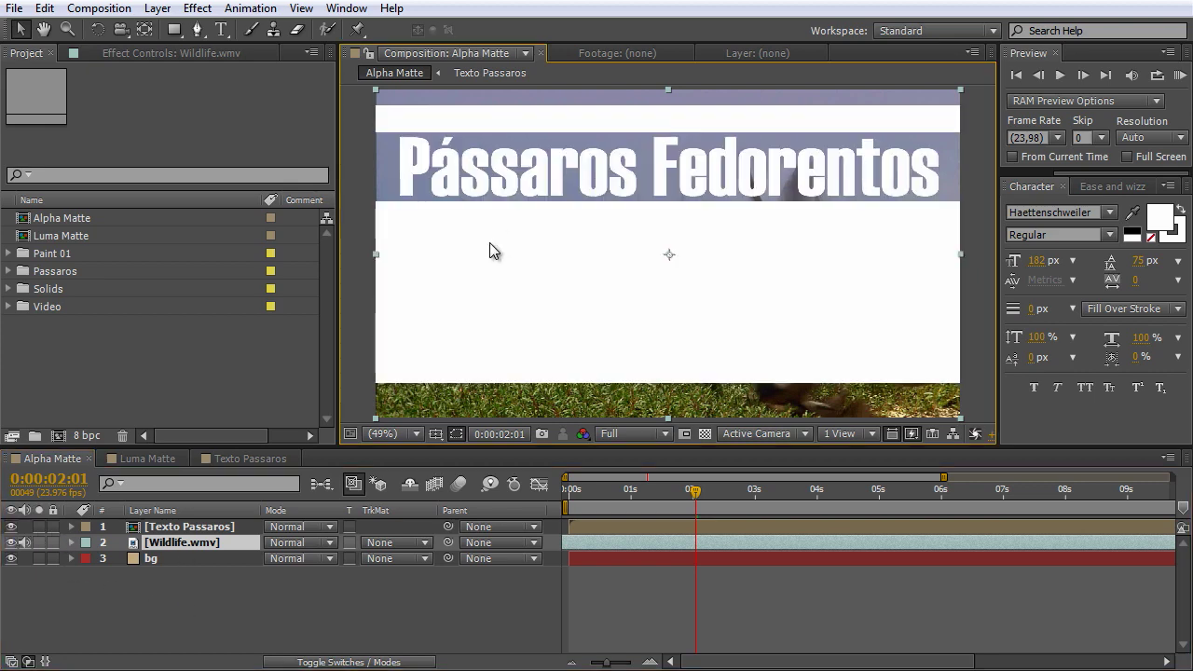
pyautogui.click(183, 528)
pyautogui.moveTo(529, 265)
pyautogui.mouseDown()
pyautogui.moveTo(578, 301)
pyautogui.moveTo(562, 301)
pyautogui.moveTo(519, 251)
pyautogui.mouseUp()
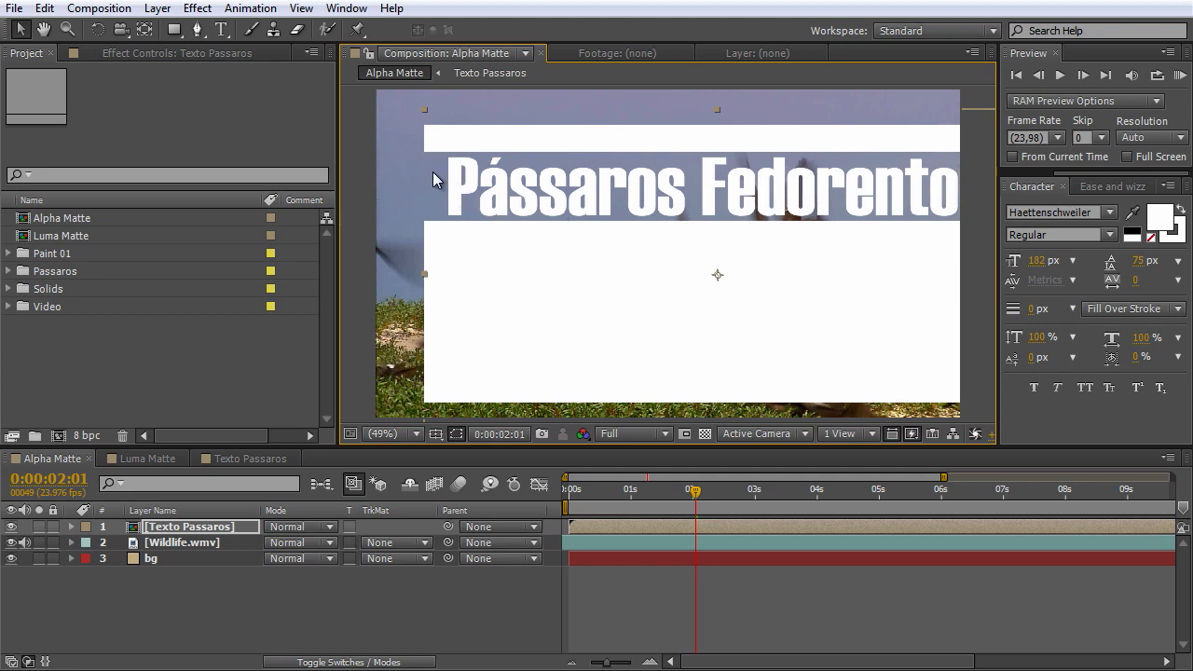
pyautogui.hotkey('ctrl', 'alt', 'f')
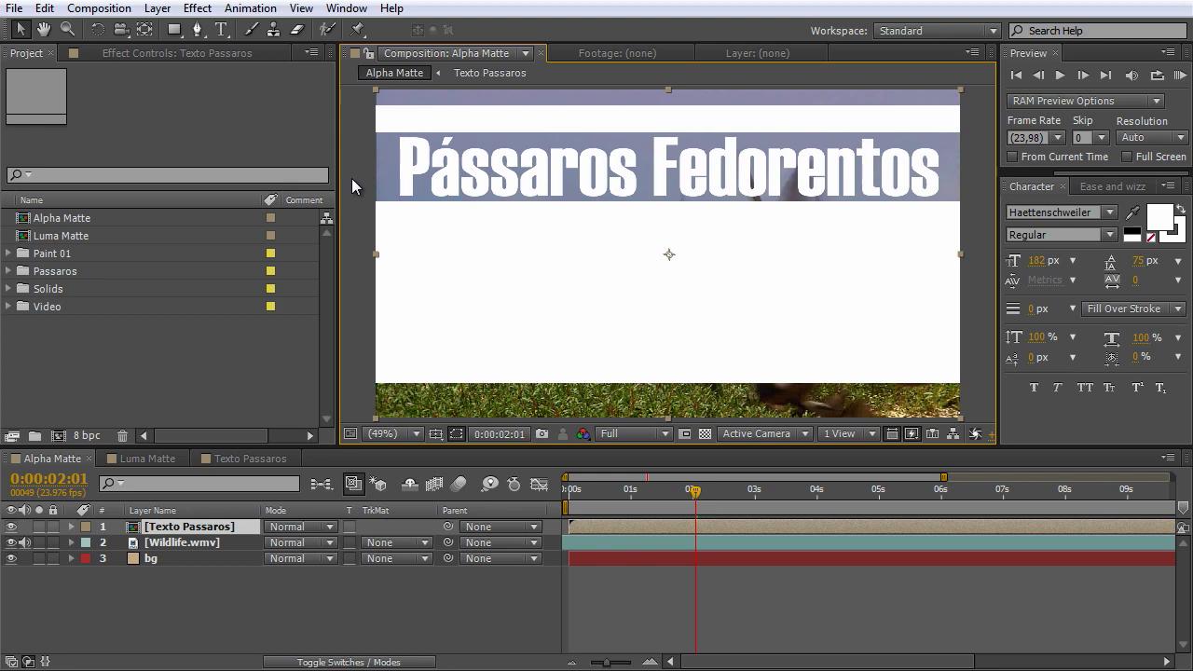
# Select the Wildlife.wmv layer and show its TrkMat track matte options.
pyautogui.click(234, 533)
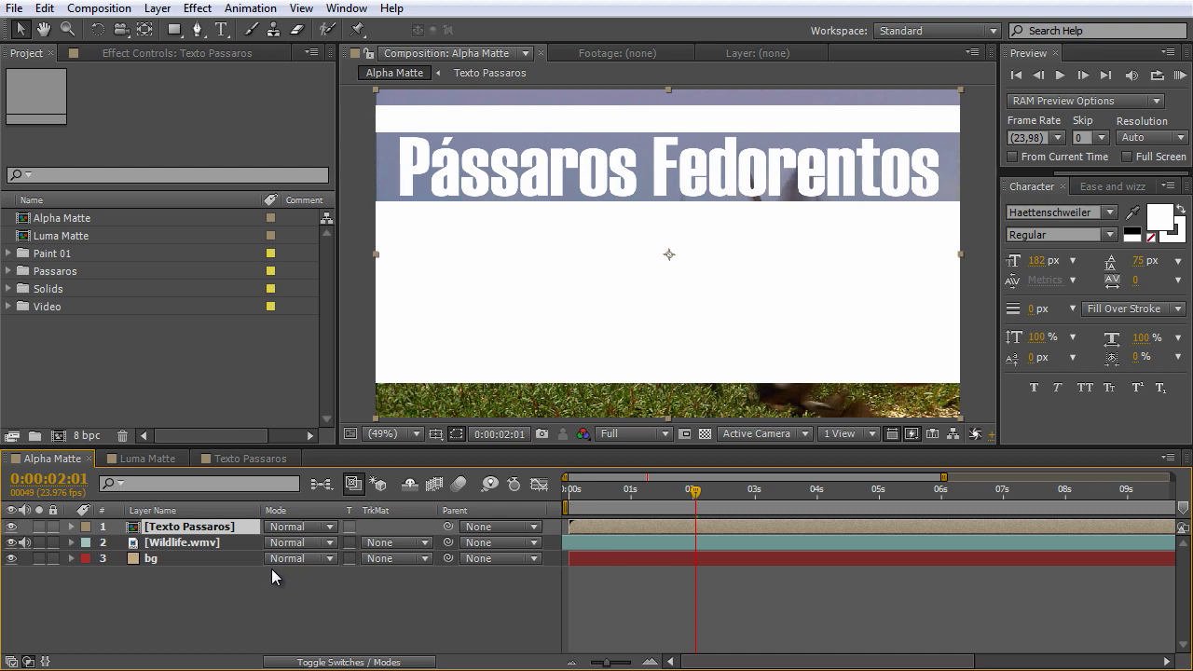
pyautogui.click(178, 542)
pyautogui.click(380, 543)
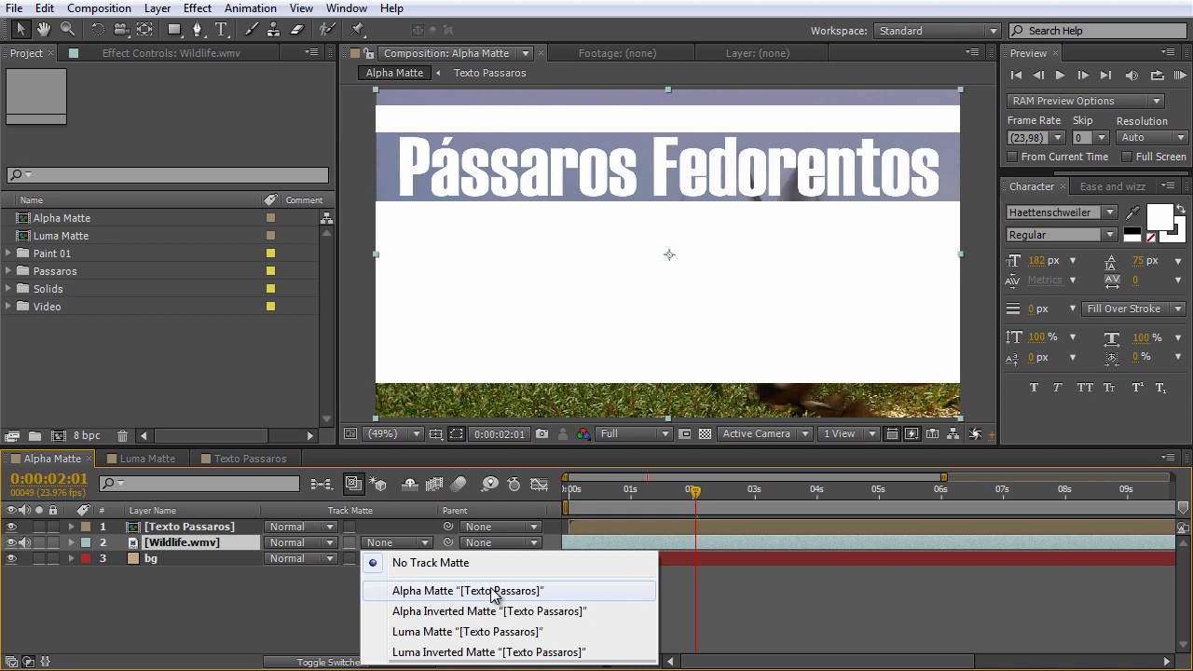
# Set Wildlife.wmv's track matte to Alpha Matte '[Texto Passaros]' and preview the masked birds.
pyautogui.click(495, 595)
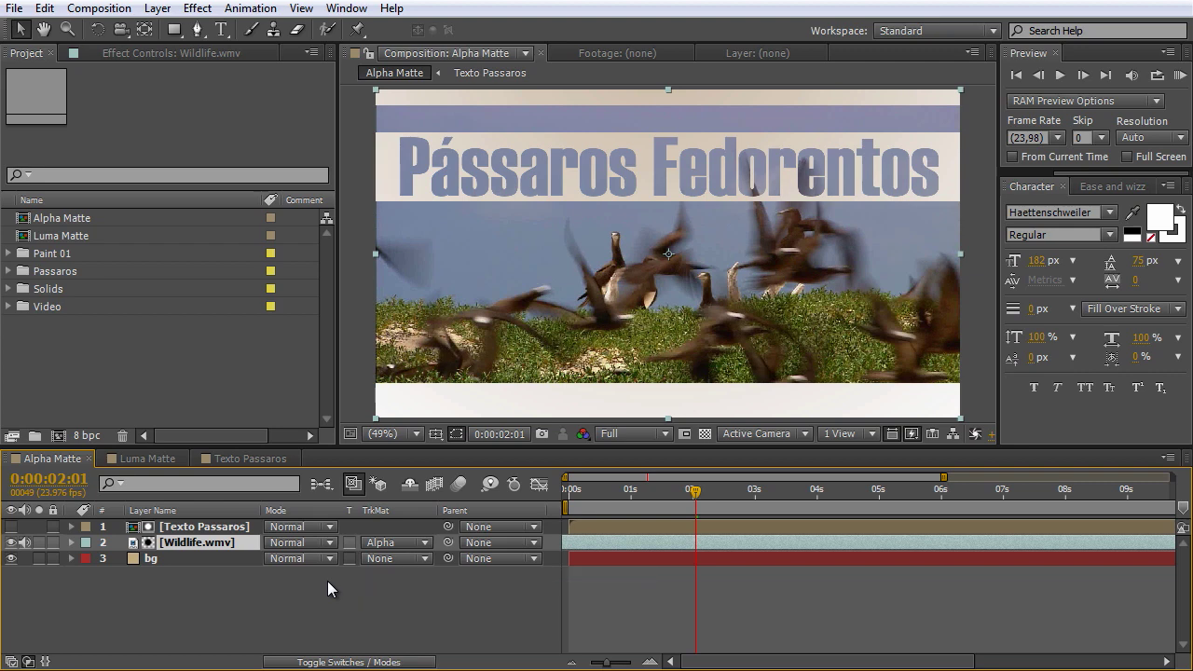
pyautogui.click(218, 527)
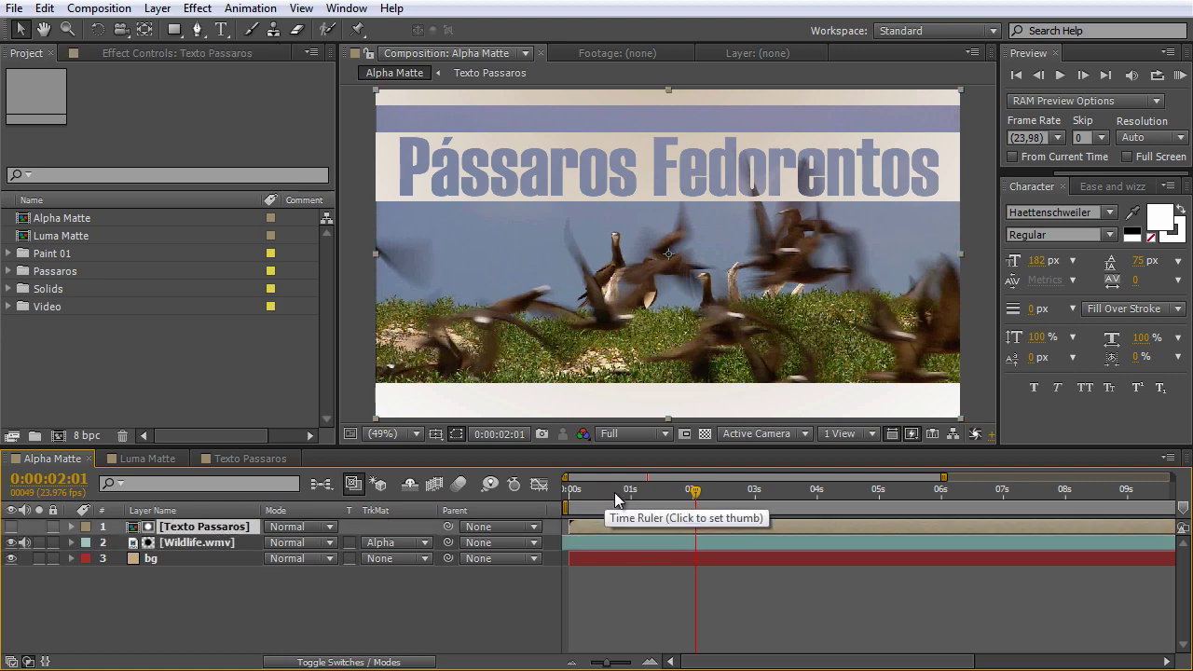
pyautogui.press('KP_0')
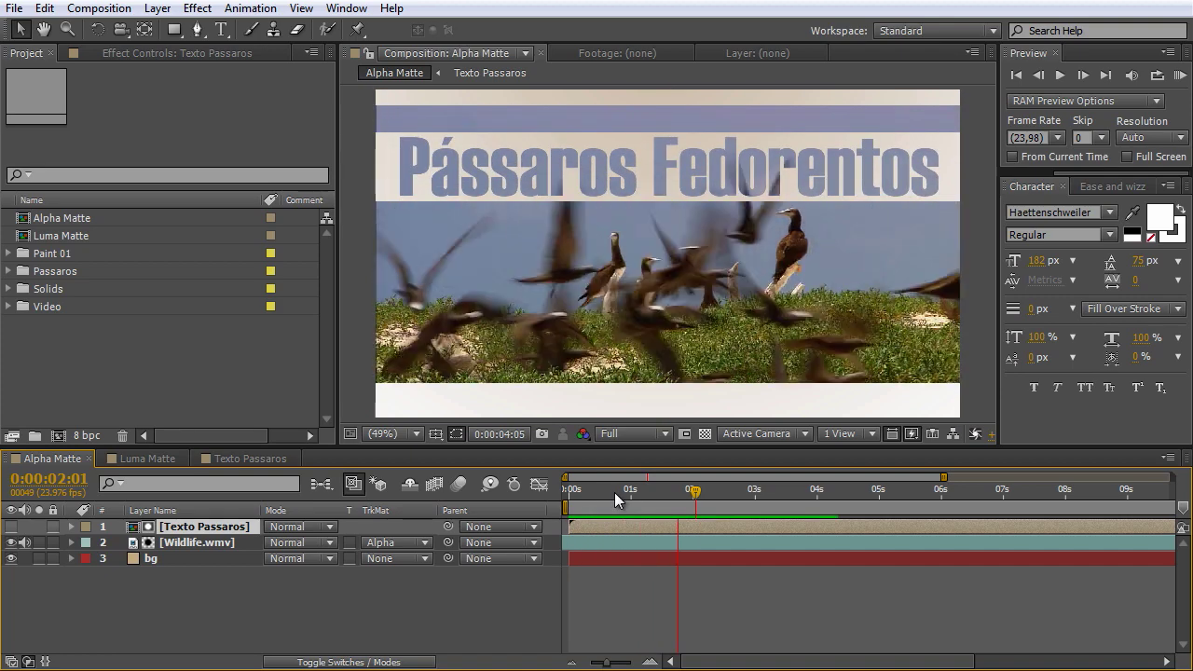
pyautogui.press('space')
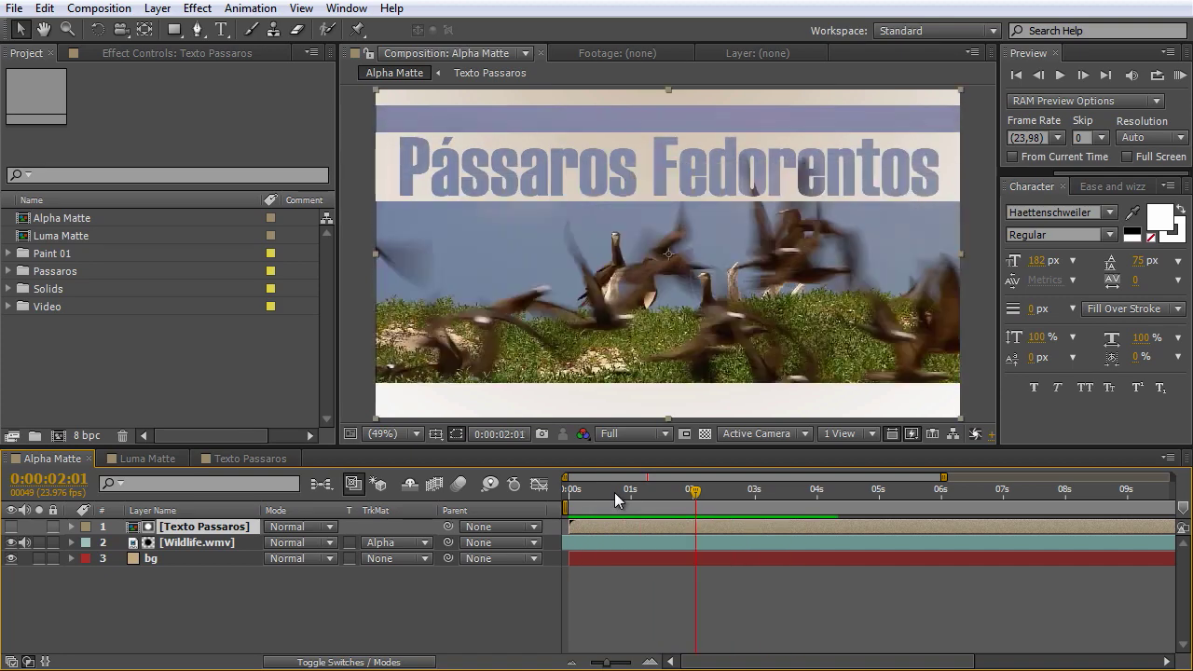
pyautogui.moveTo(615, 493)
pyautogui.mouseDown()
pyautogui.moveTo(588, 501)
pyautogui.moveTo(599, 501)
pyautogui.mouseUp()
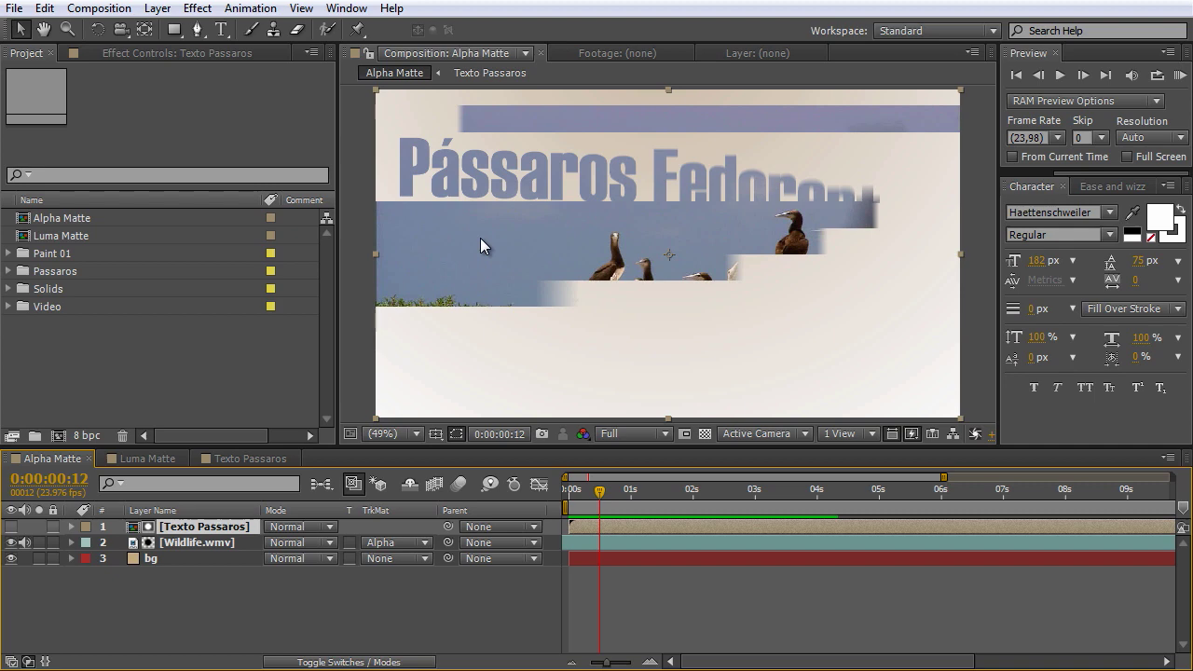
pyautogui.moveTo(600, 491); pyautogui.dragTo(617, 495)
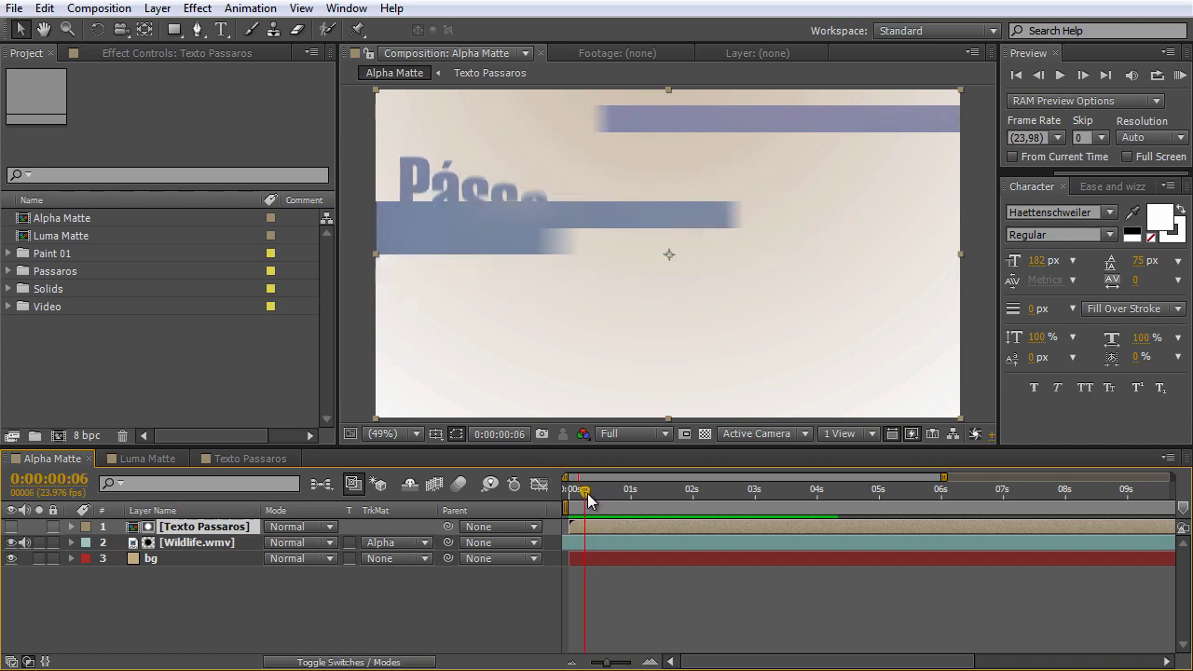
pyautogui.press('space')
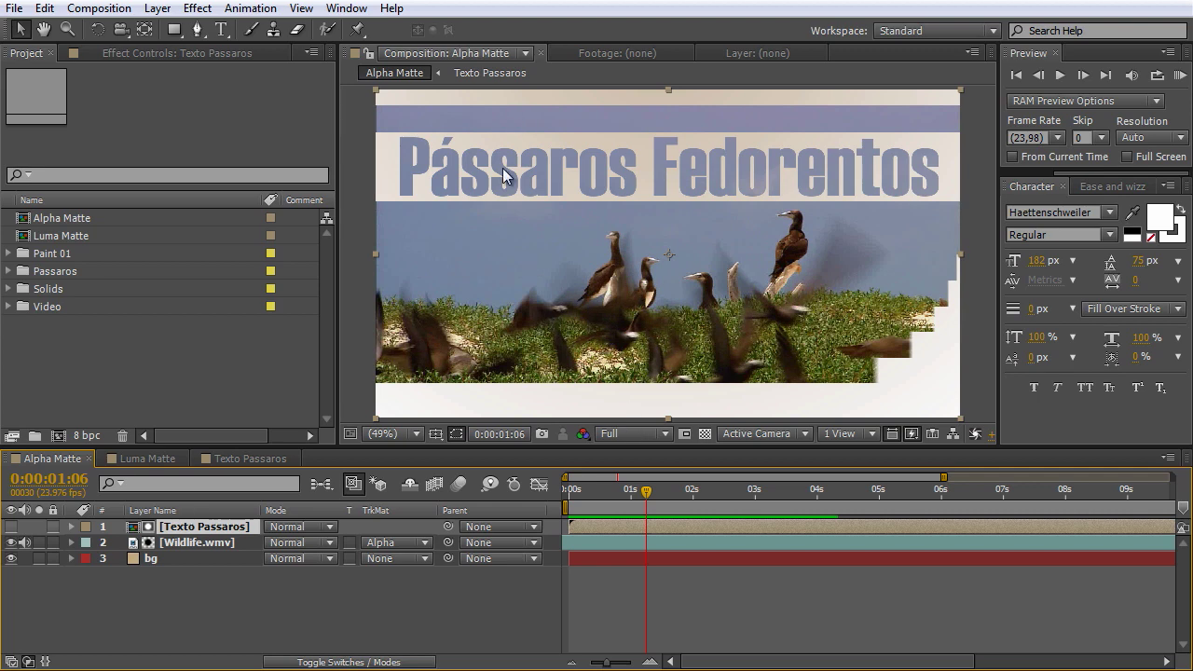
# Switch Wildlife.wmv to Alpha Inverted Matte '[Texto Passaros]' around 0:00:01:04 and scrub to check.
pyautogui.click(634, 492)
pyautogui.click(388, 543)
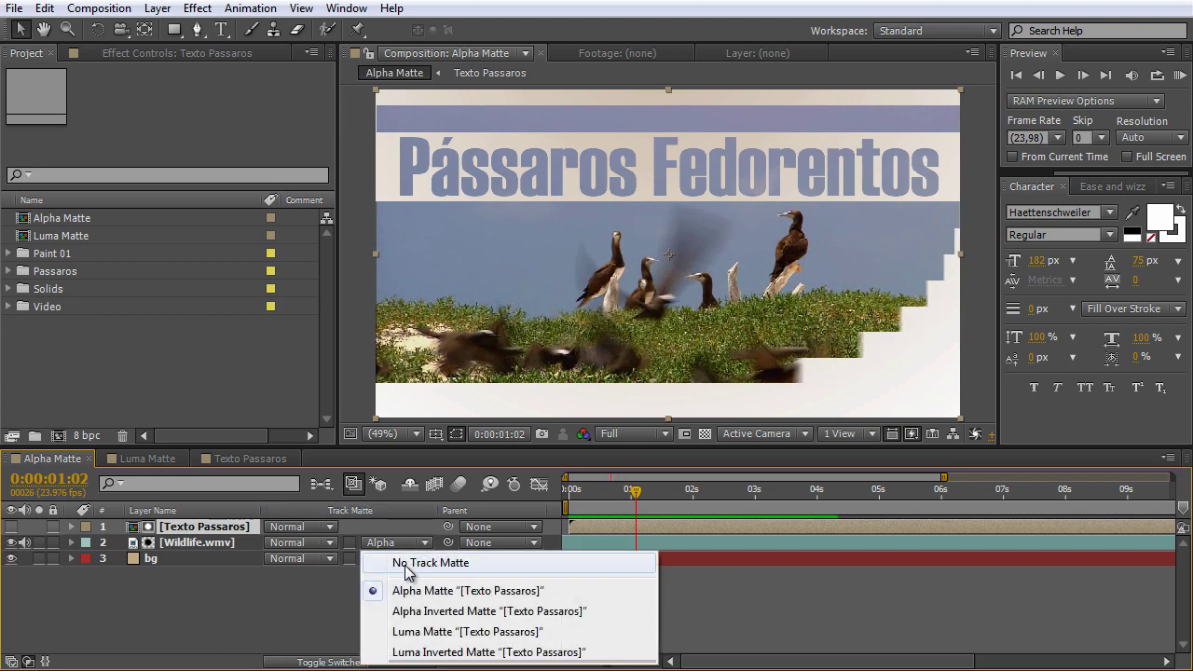
pyautogui.press('Escape')
pyautogui.click(177, 542)
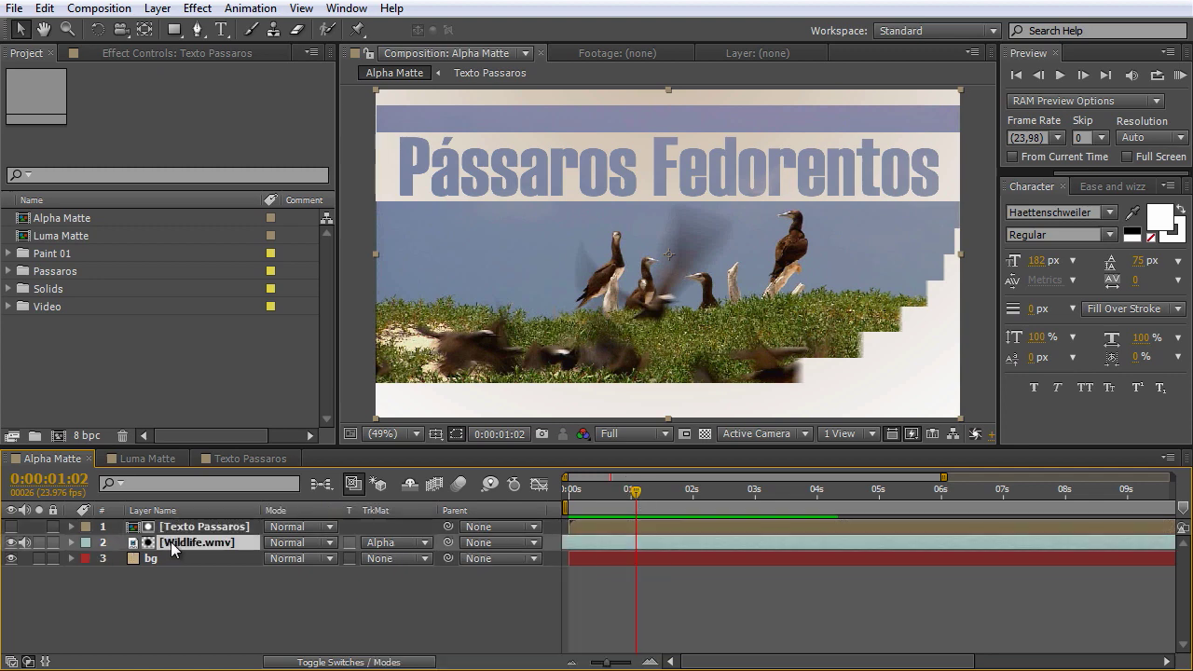
pyautogui.click(211, 527)
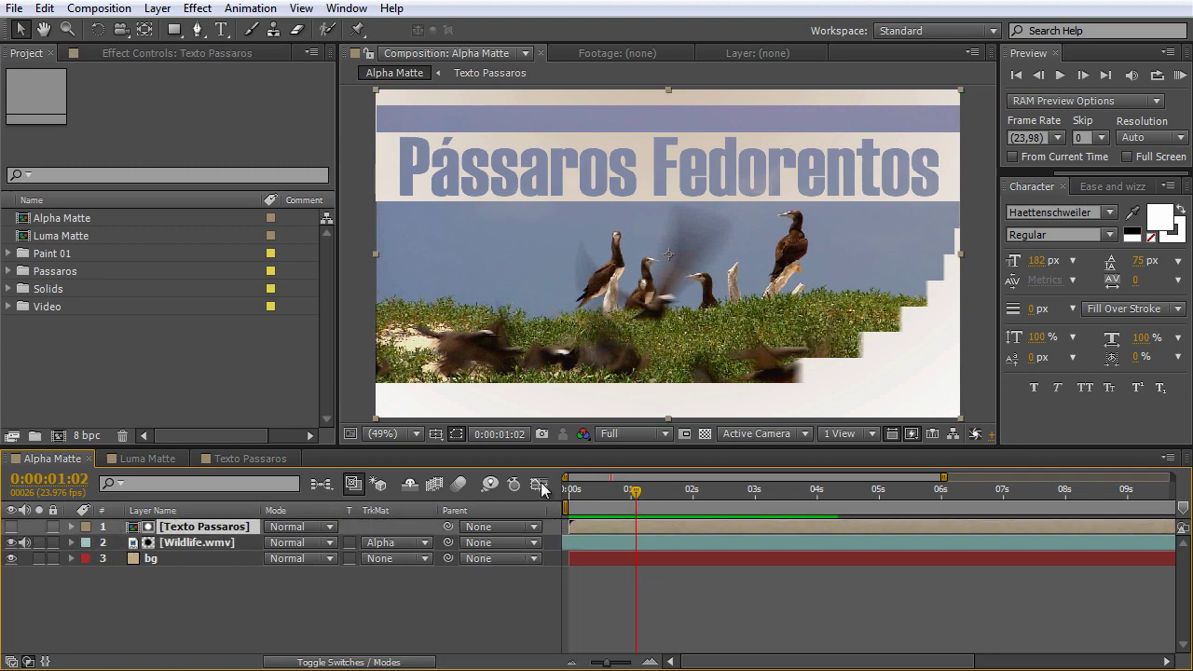
pyautogui.moveTo(597, 488); pyautogui.dragTo(642, 489)
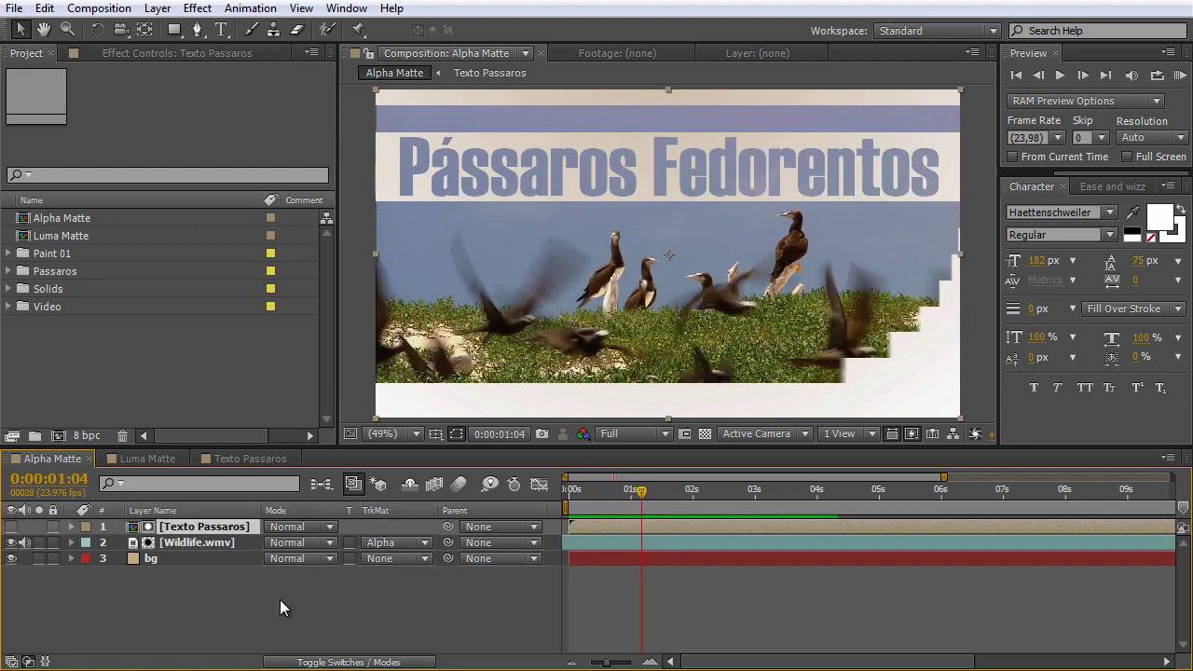
pyautogui.click(392, 543)
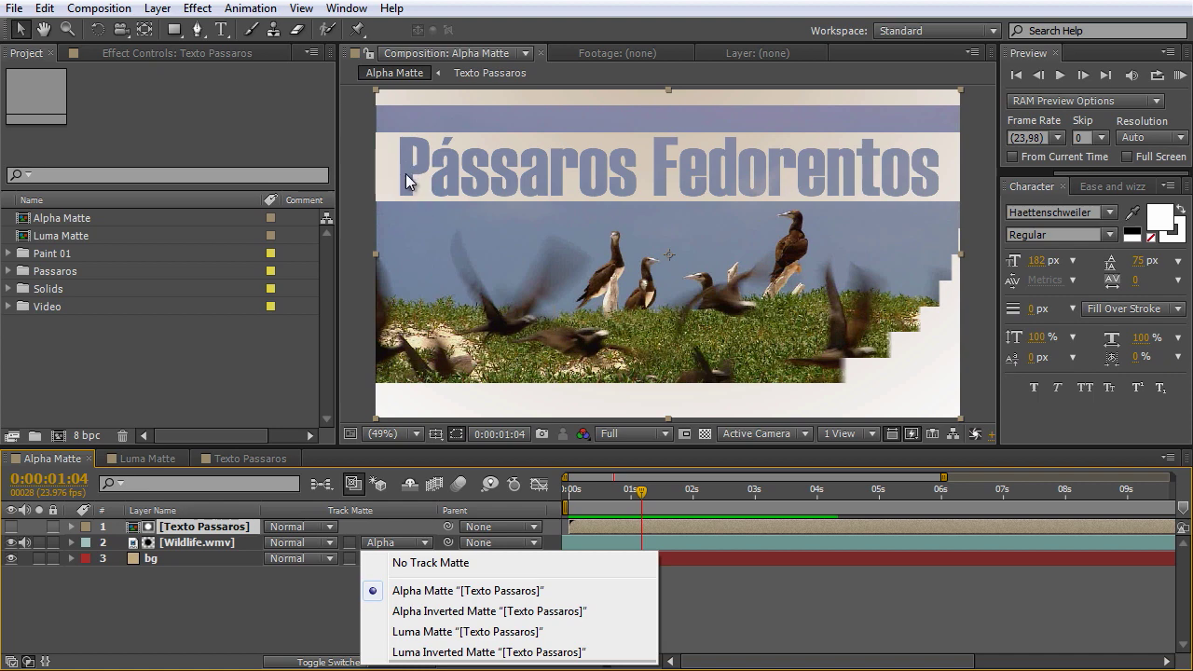
pyautogui.click(442, 612)
pyautogui.moveTo(639, 492)
pyautogui.mouseDown()
pyautogui.moveTo(610, 491)
pyautogui.moveTo(697, 474)
pyautogui.moveTo(679, 451)
pyautogui.mouseUp()
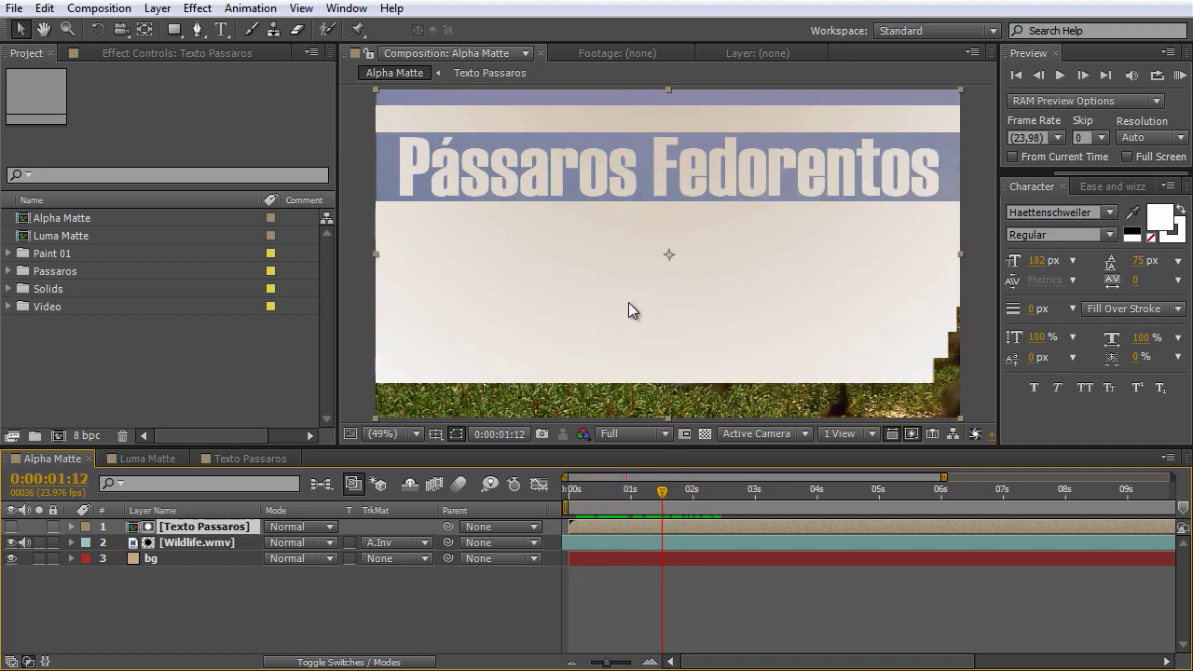
pyautogui.click(153, 559)
# Check the inverted matte with bg hidden and the Transparency Grid, restore bg, then switch to Luma Matte.
pyautogui.click(12, 559)
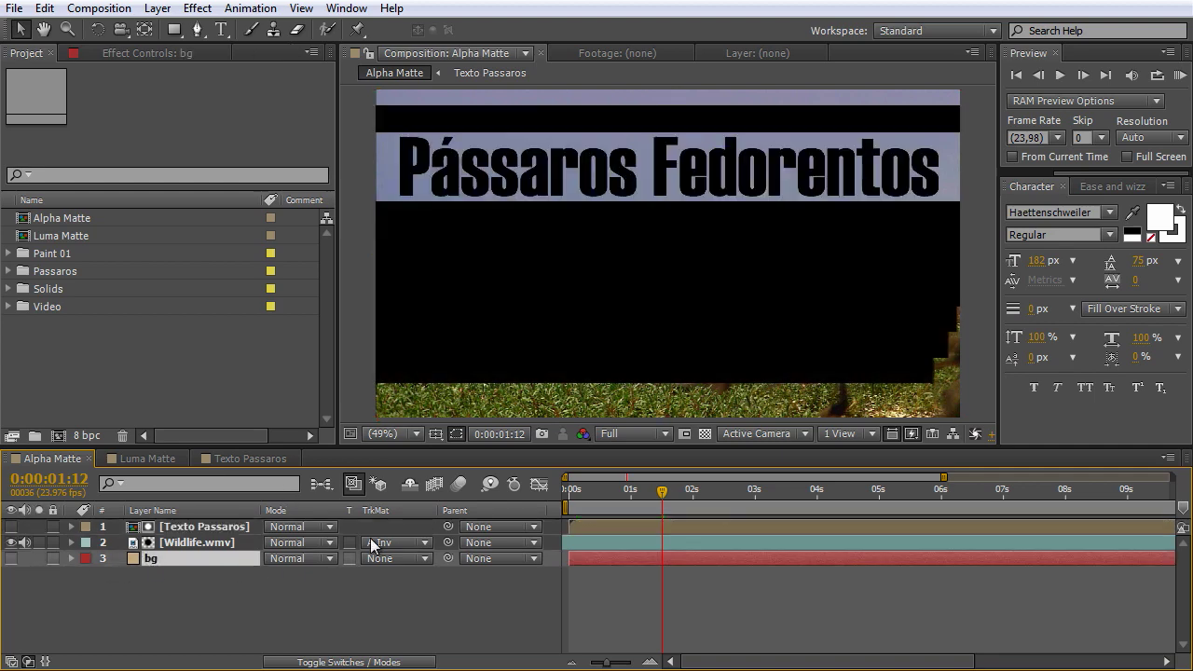
pyautogui.click(706, 435)
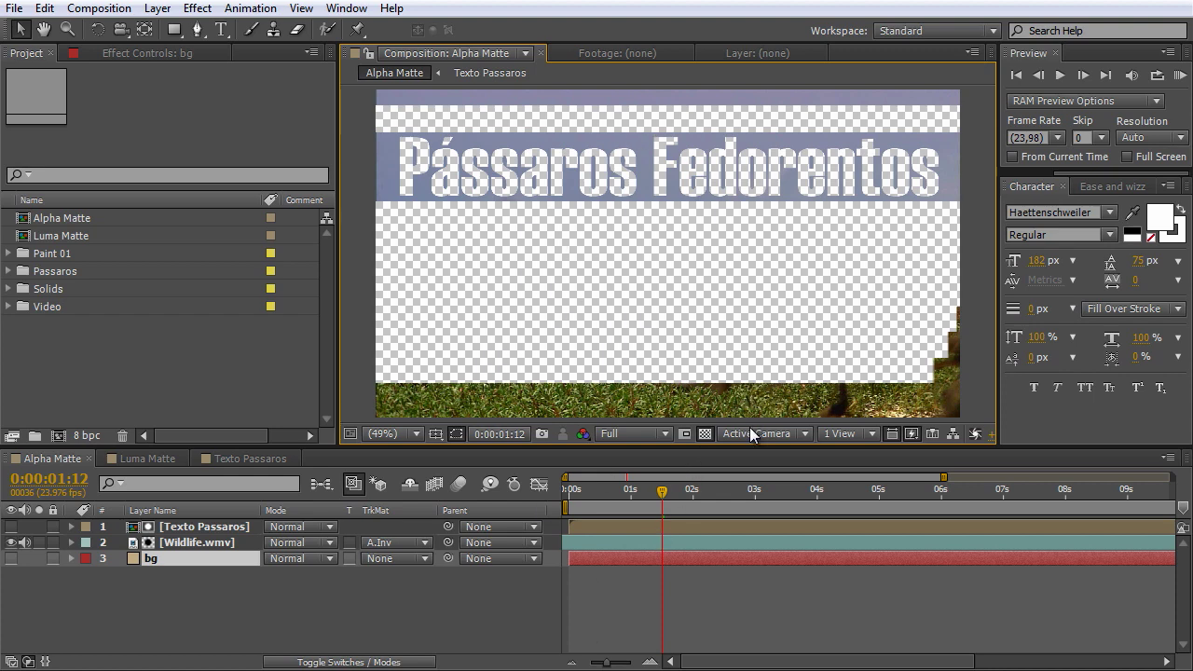
pyautogui.click(706, 434)
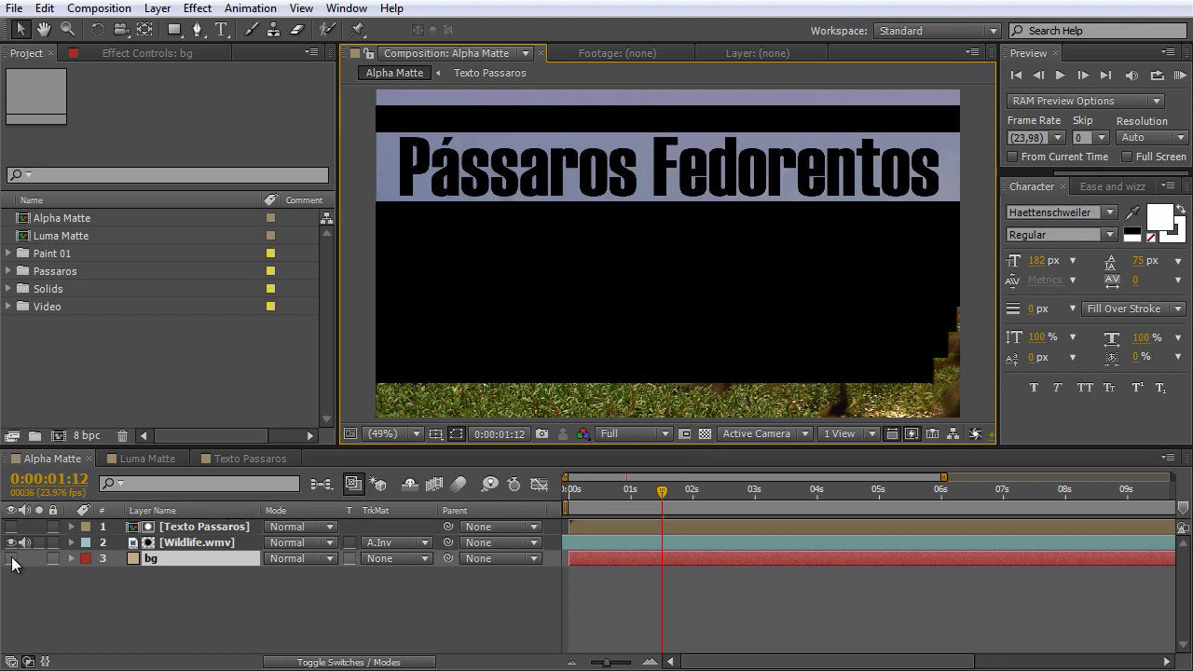
pyautogui.click(11, 558)
pyautogui.click(194, 621)
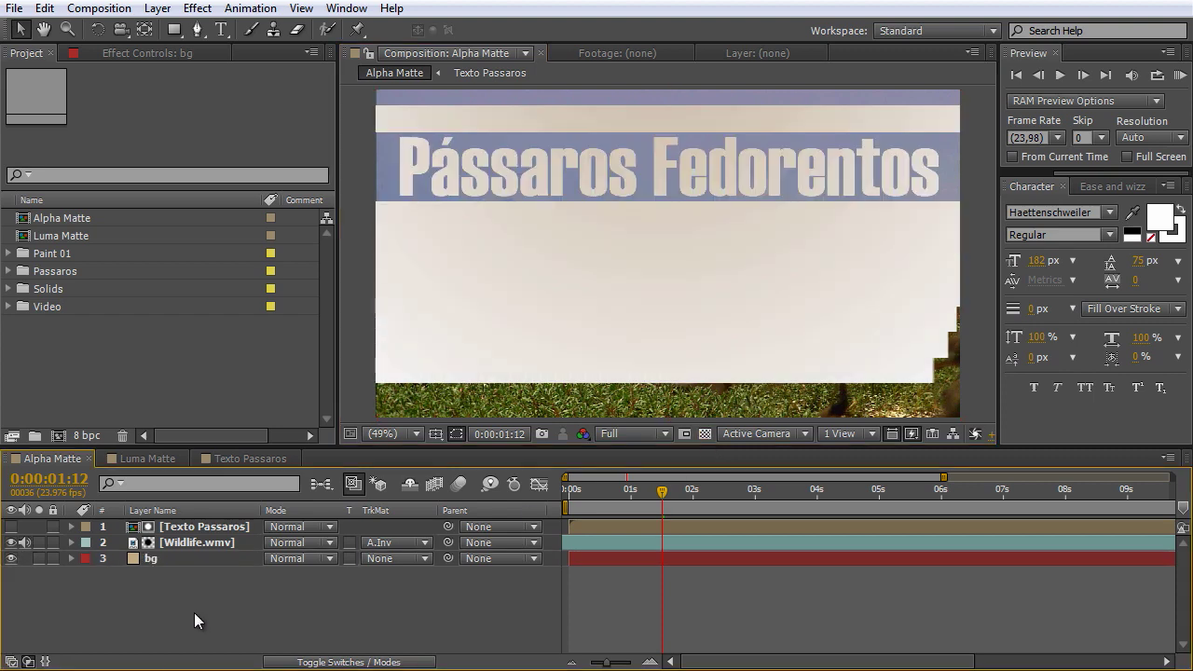
pyautogui.click(143, 465)
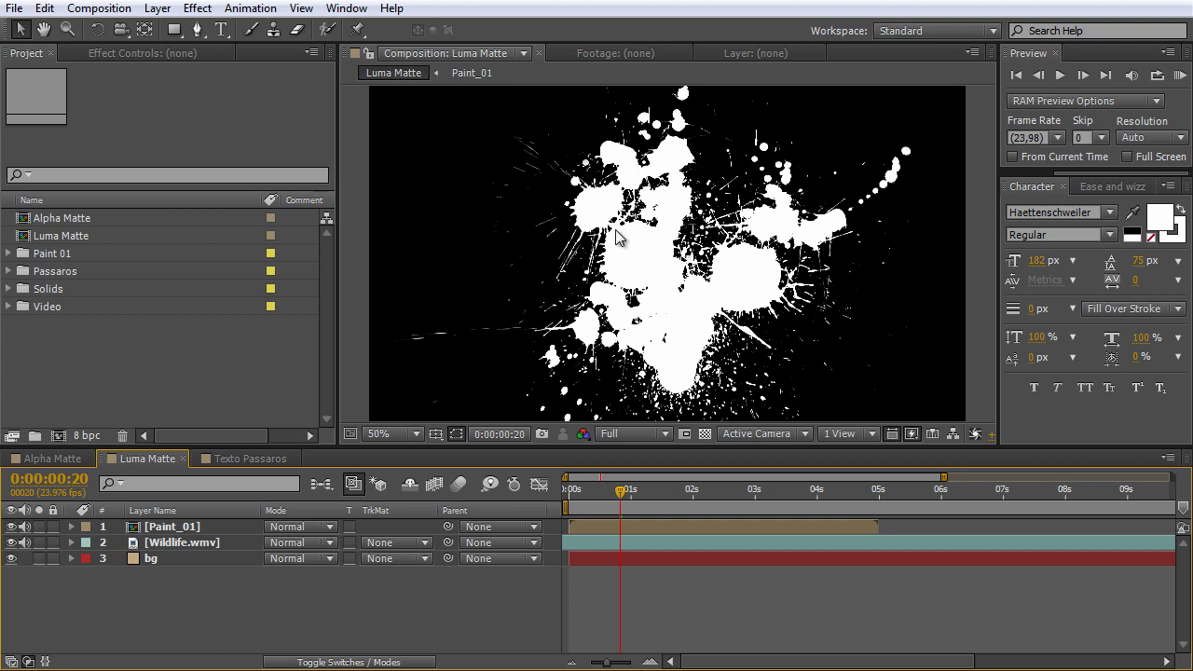
pyautogui.click(642, 261)
pyautogui.moveTo(601, 215); pyautogui.dragTo(702, 271)
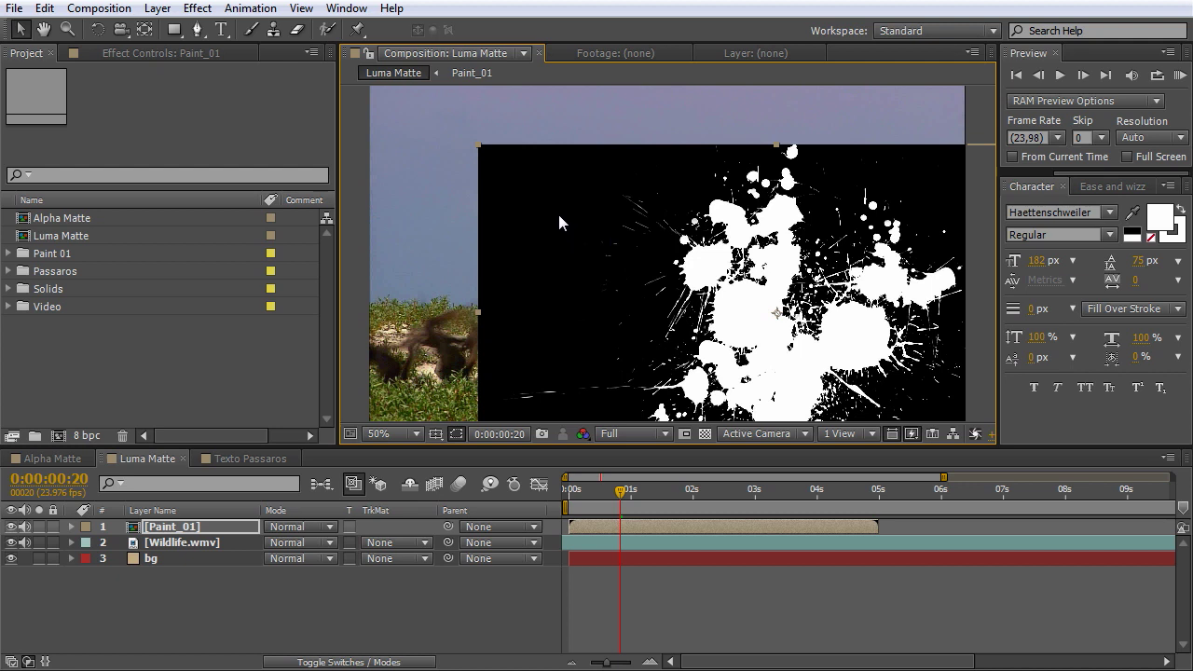
pyautogui.moveTo(588, 261); pyautogui.dragTo(561, 262)
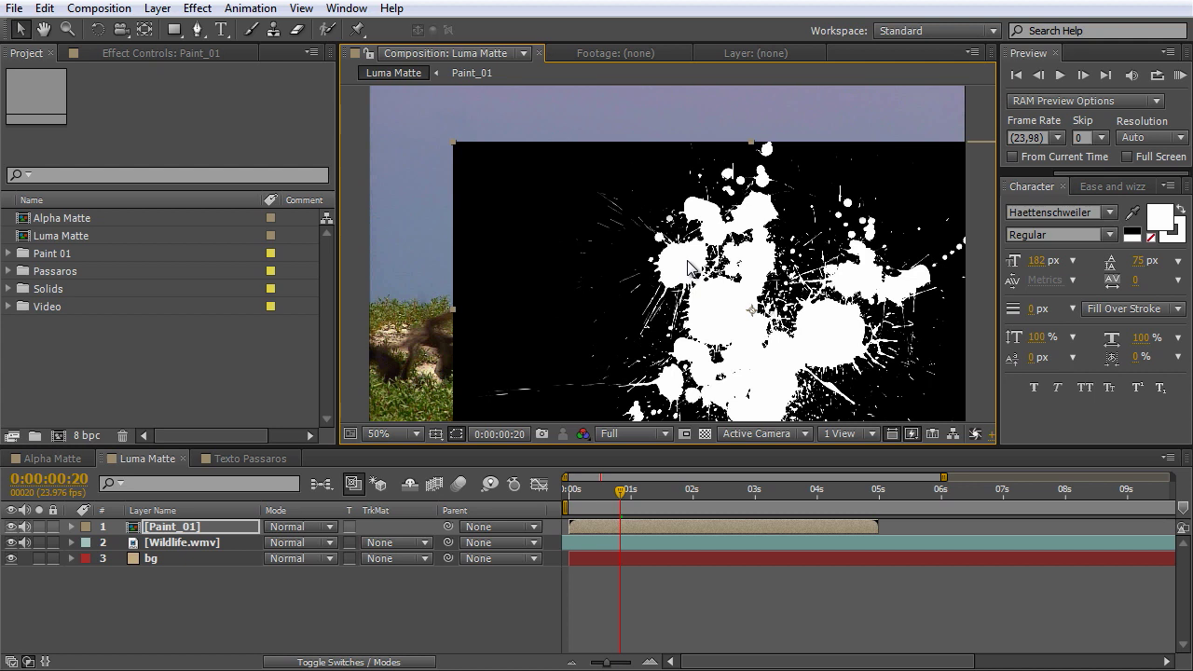
pyautogui.moveTo(689, 267); pyautogui.dragTo(681, 238)
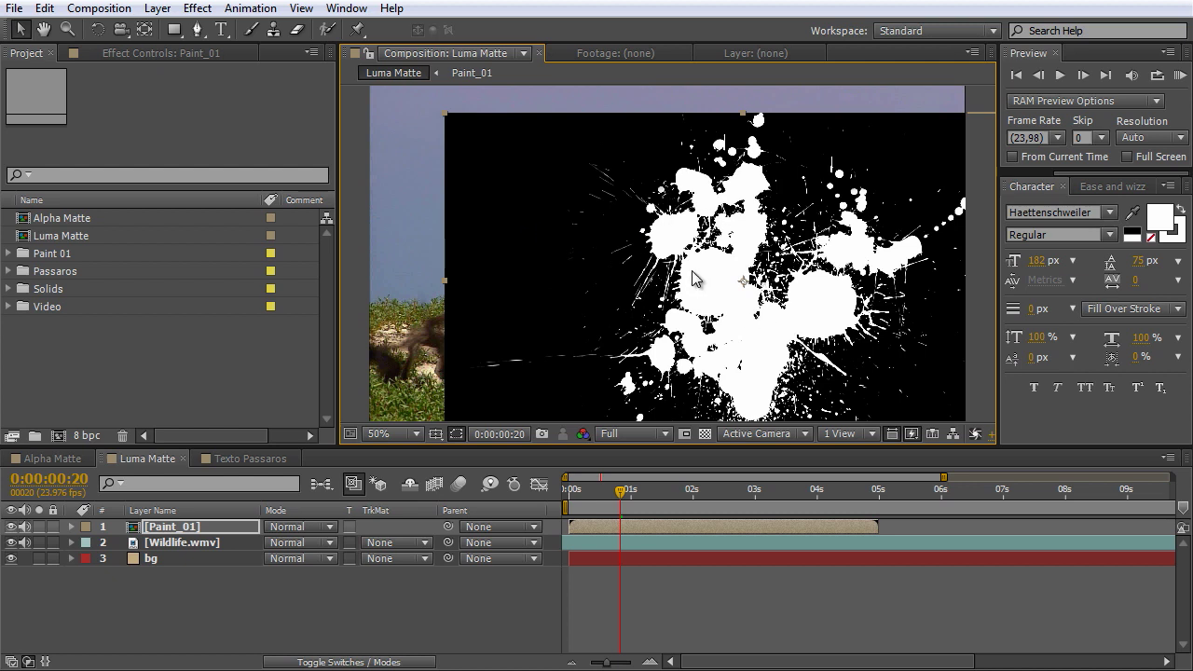
pyautogui.hotkey('shift', 'Down')
pyautogui.hotkey('shift', 'Down')
pyautogui.hotkey('shift', 'Down')
pyautogui.hotkey('shift', 'Right')
pyautogui.hotkey('ctrl', 'Home')
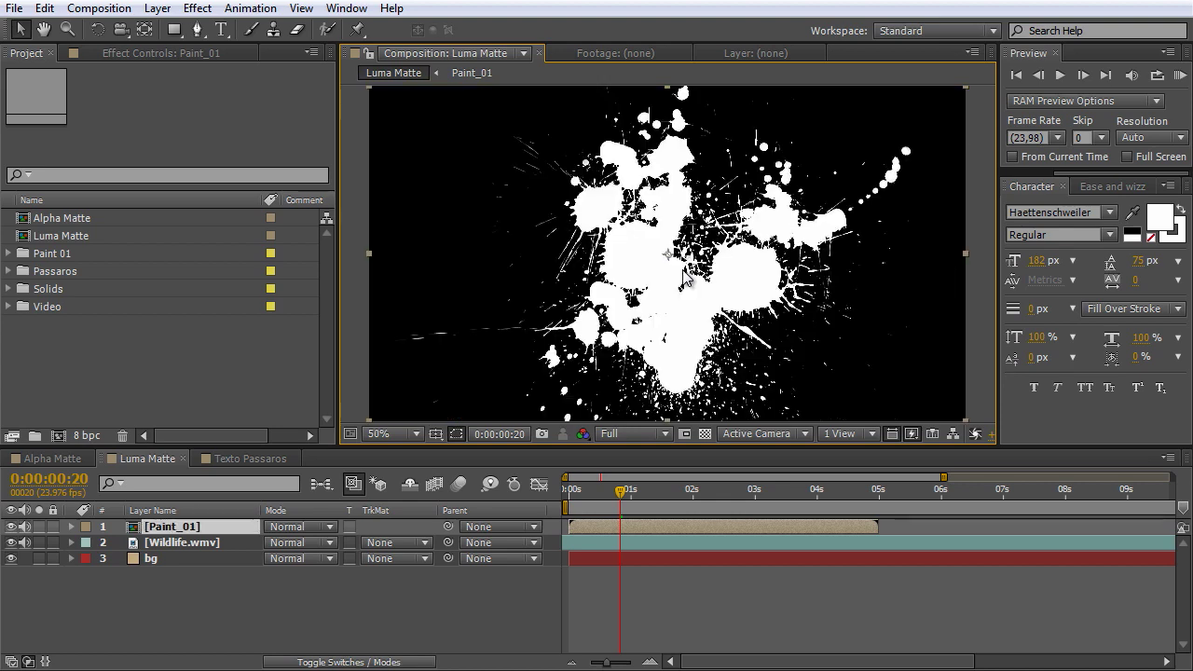
pyautogui.click(593, 492)
pyautogui.moveTo(589, 490)
pyautogui.mouseDown()
pyautogui.moveTo(571, 492)
pyautogui.moveTo(605, 493)
pyautogui.mouseUp()
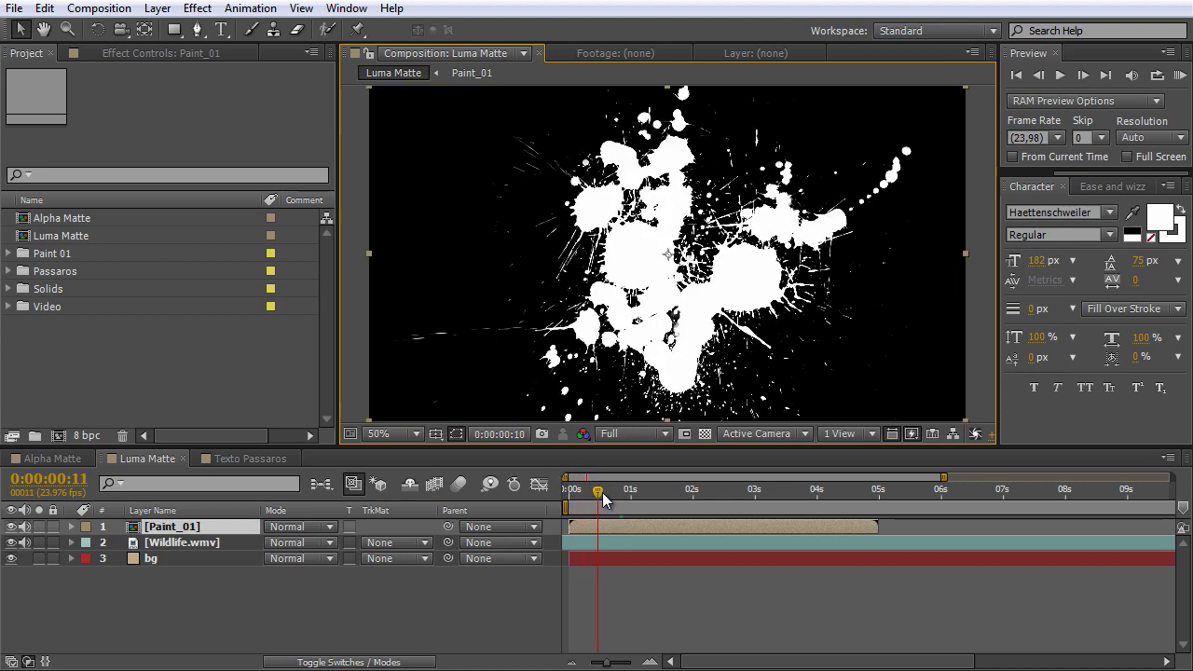
# Set Wildlife.wmv's track matte to Luma Matte '[Paint_01]' so birds show inside the splatter.
pyautogui.click(191, 551)
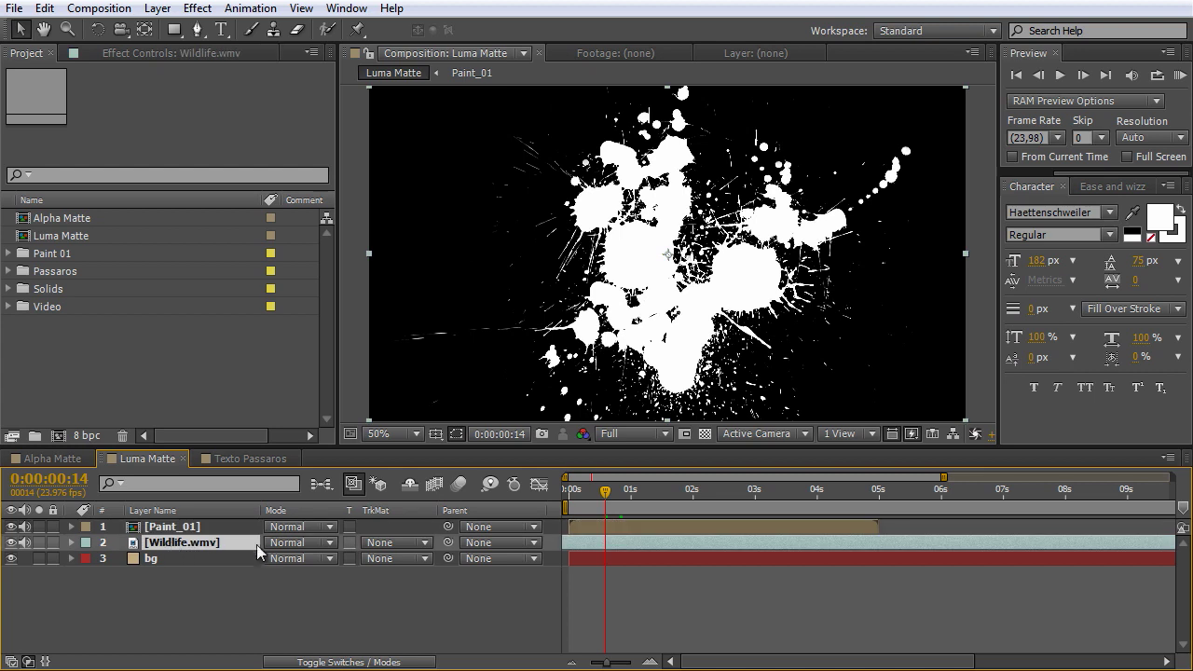
pyautogui.click(425, 543)
pyautogui.click(438, 633)
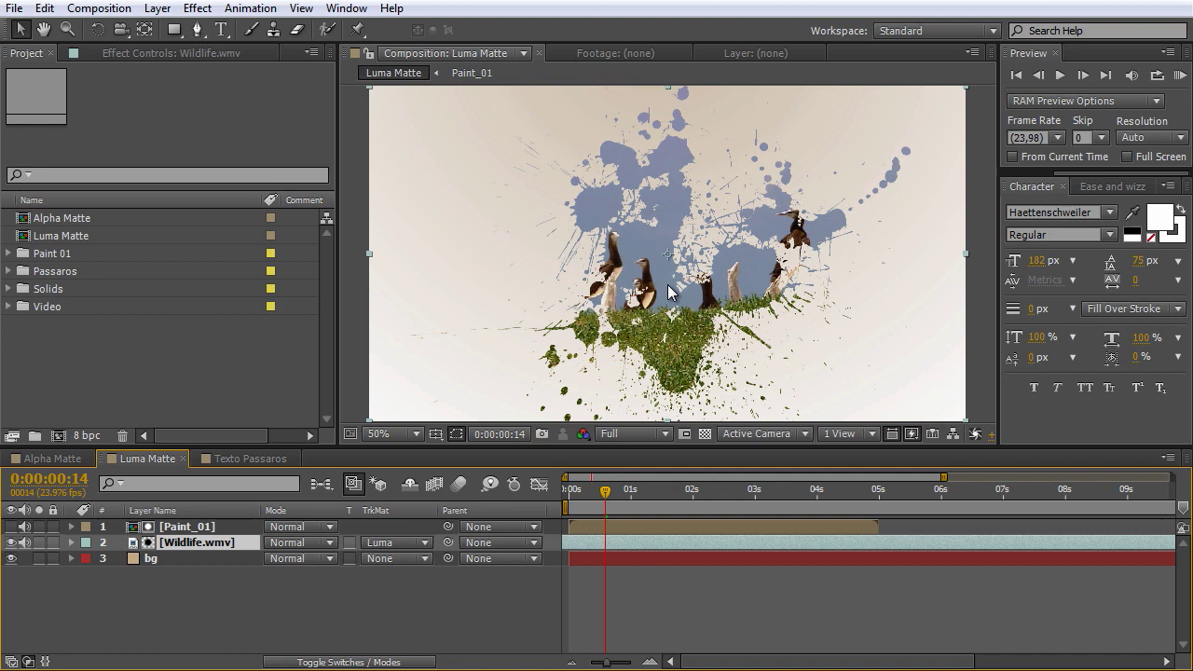
pyautogui.click(420, 543)
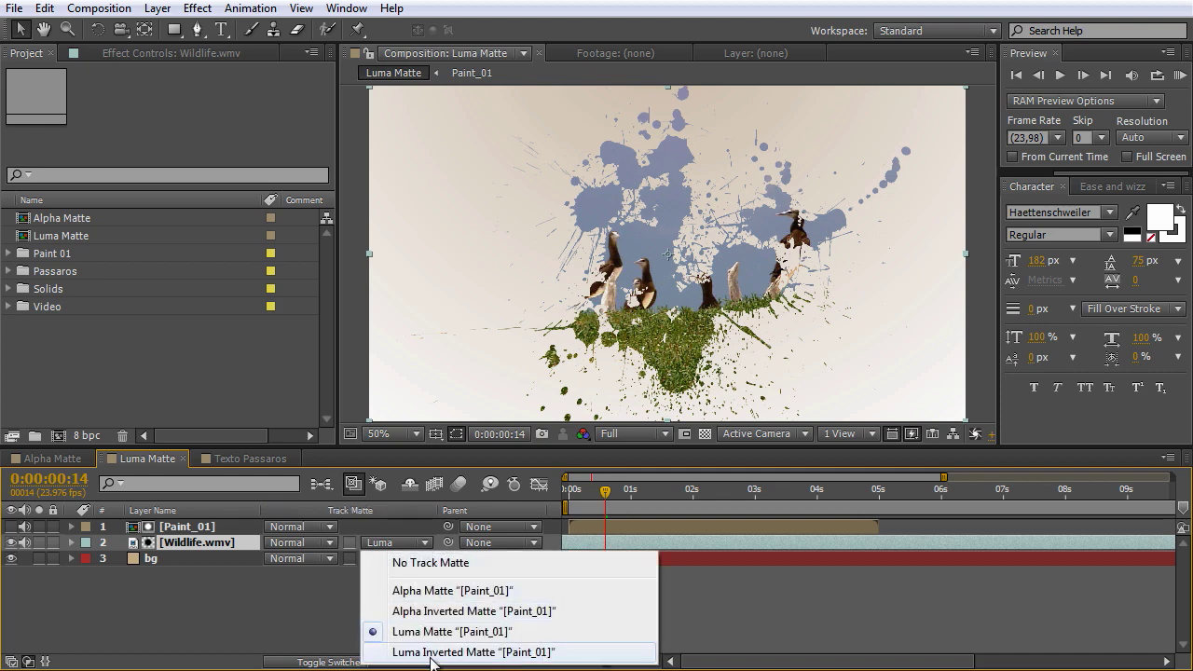
pyautogui.click(432, 653)
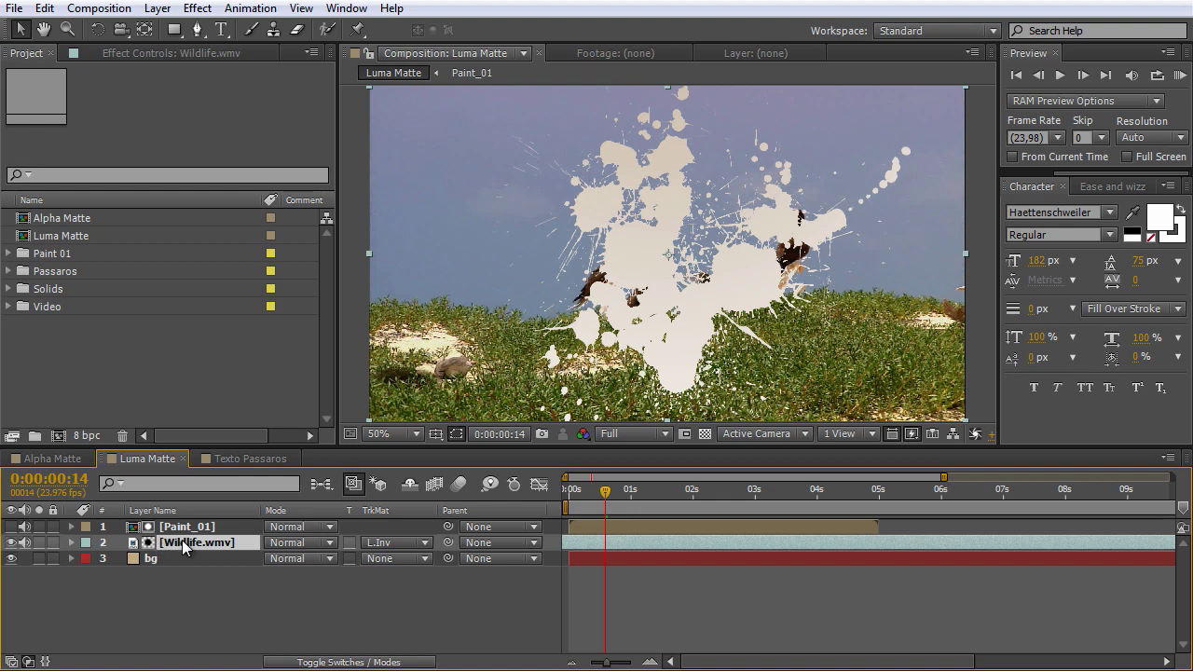
pyautogui.click(391, 542)
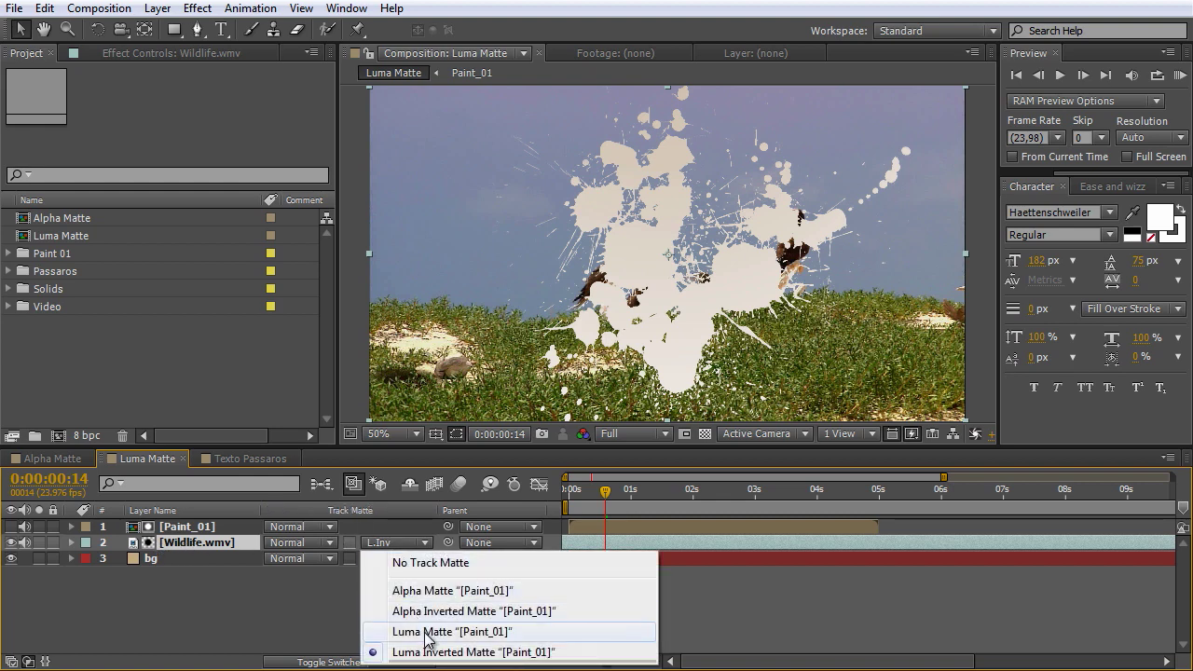
pyautogui.click(429, 632)
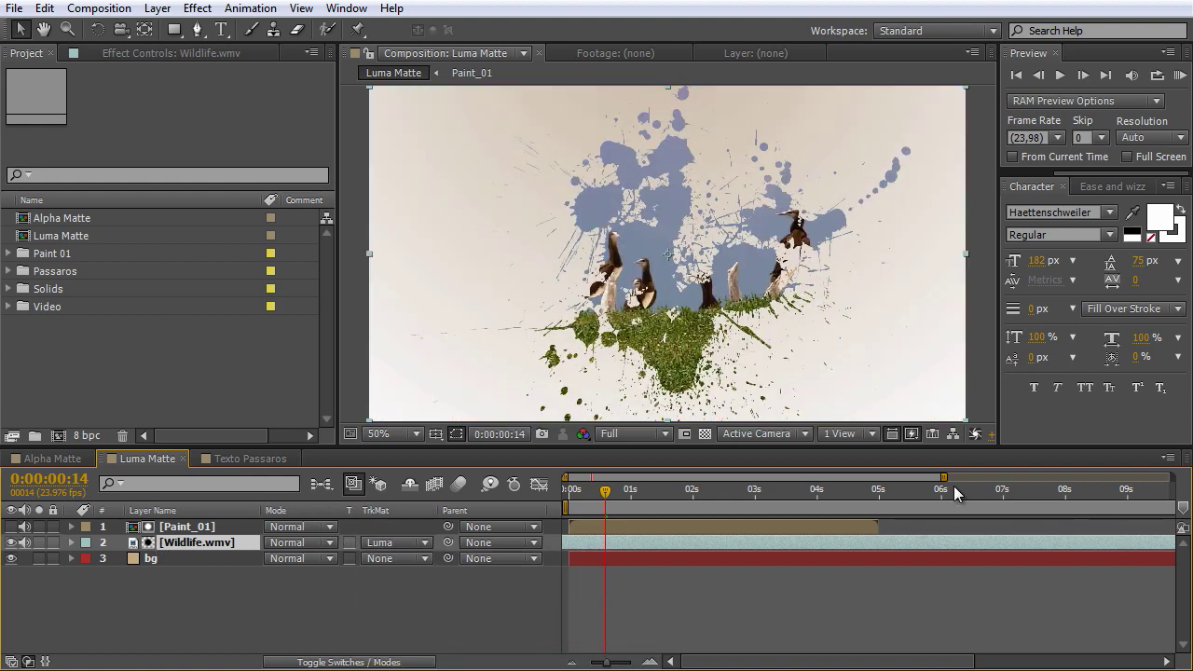
pyautogui.press('KP_0')
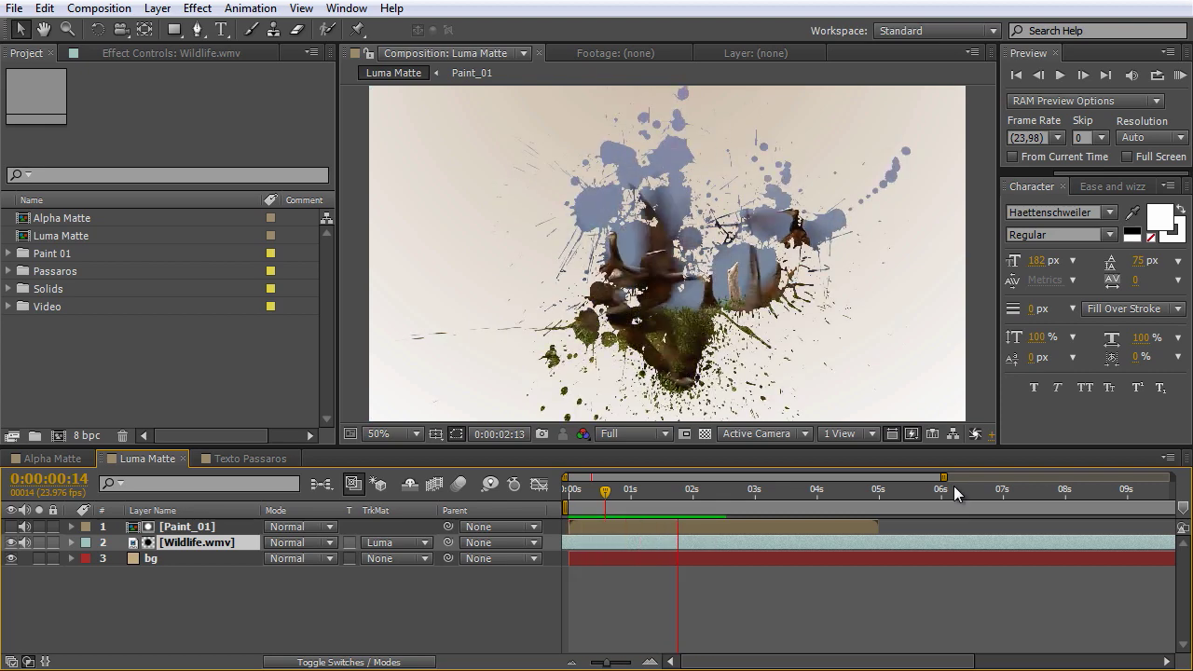
pyautogui.press('space')
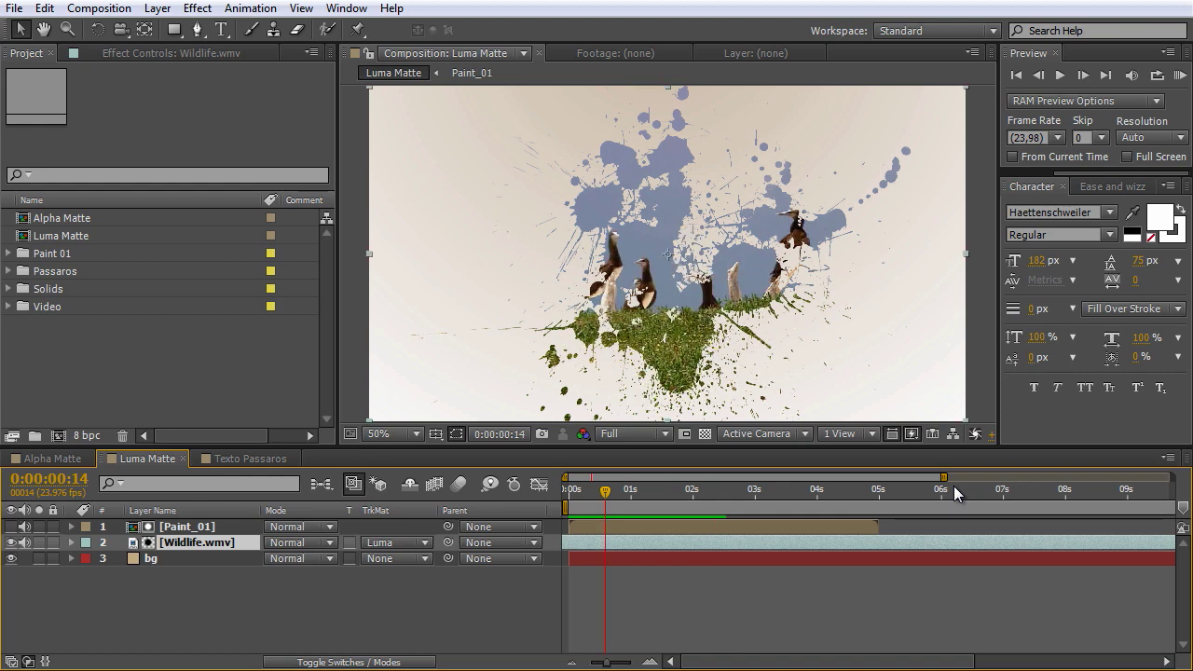